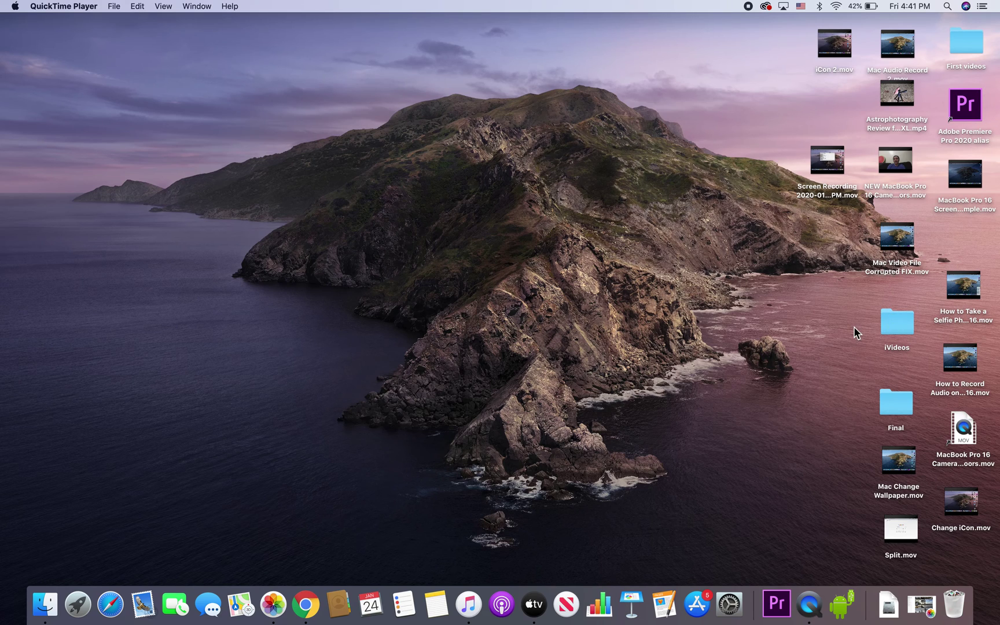
# Select the iVideos folder on the desktop and bring up the Photos library
pyautogui.click(891, 329)
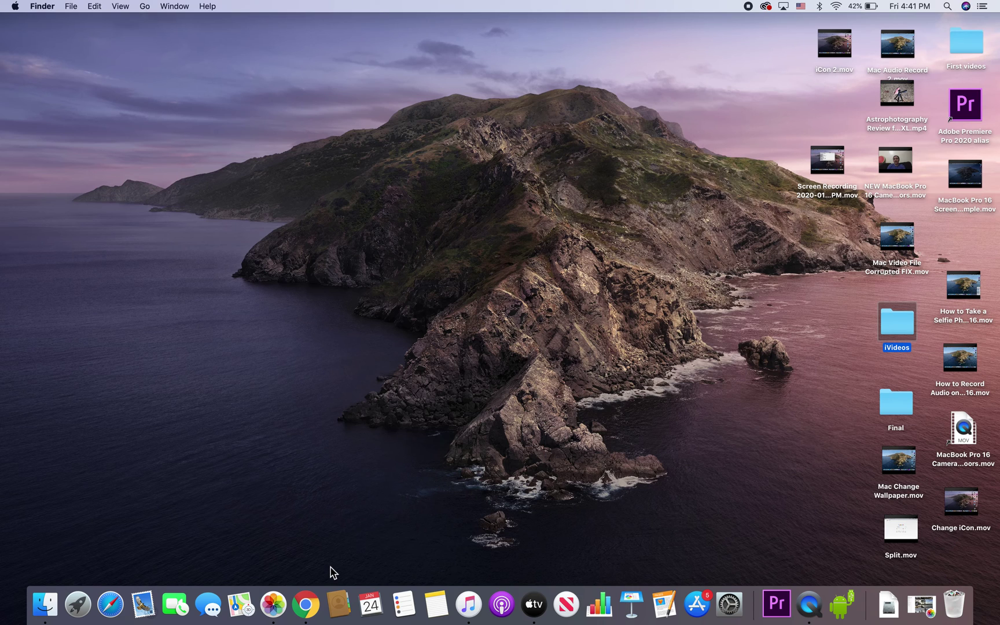
pyautogui.click(273, 601)
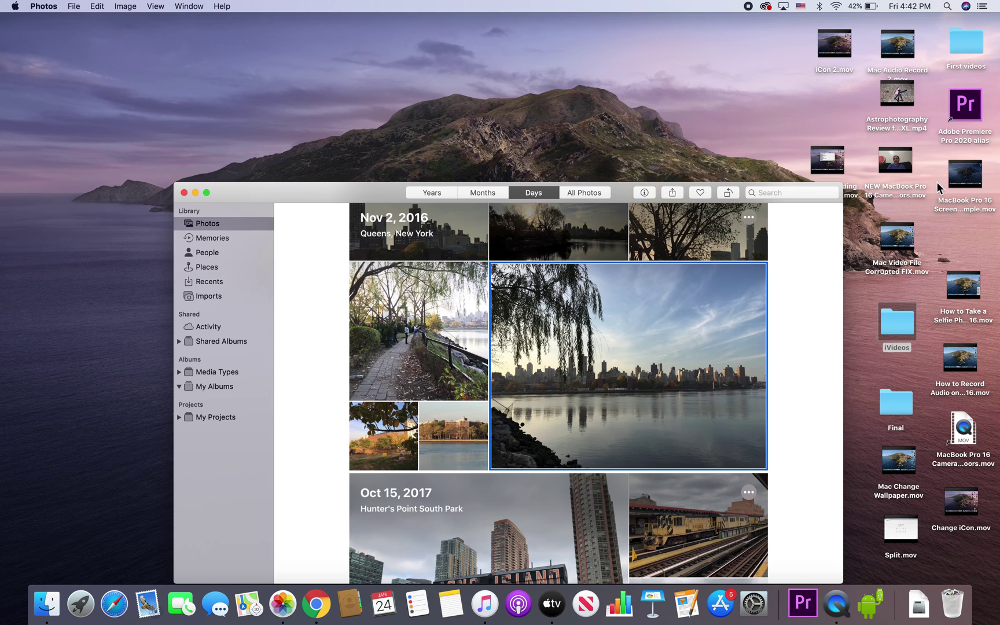
# Return to Finder with the iVideos desktop folder selected again
pyautogui.click(864, 335)
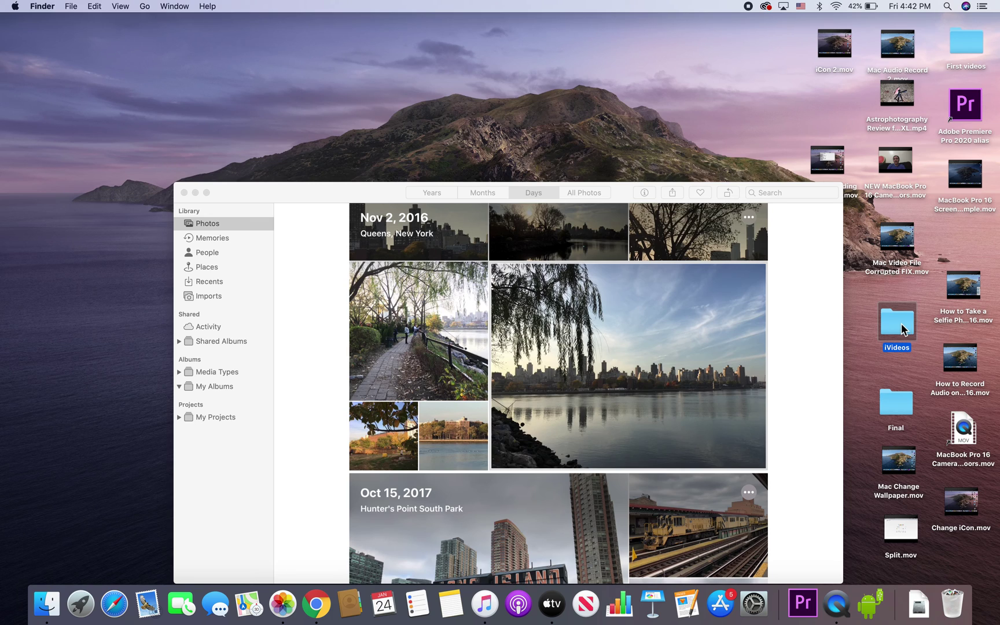
pyautogui.click(867, 336)
# Open the Get Info window for the iVideos folder from its context menu
pyautogui.rightClick(893, 324)
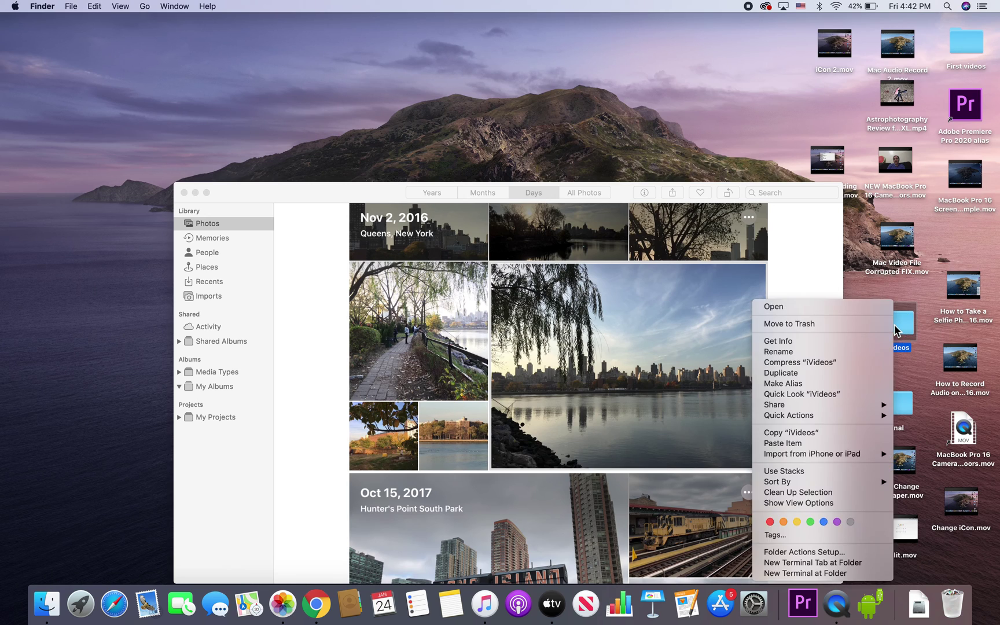
pyautogui.click(833, 340)
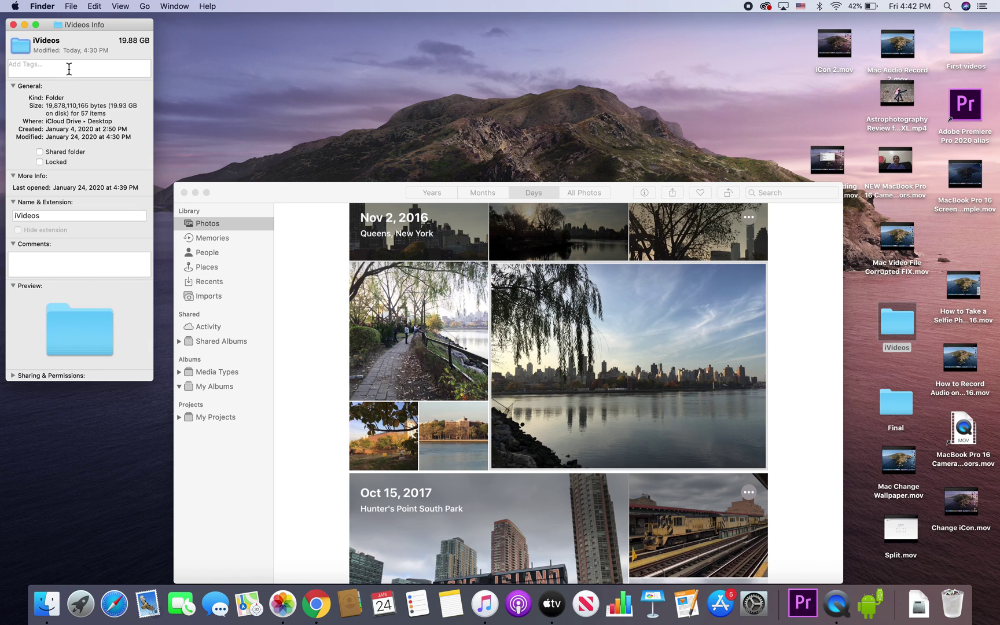
# Paste the willow-and-skyline photo as the iVideos icon, revert and reapply it, then close Info
pyautogui.press('super+v')
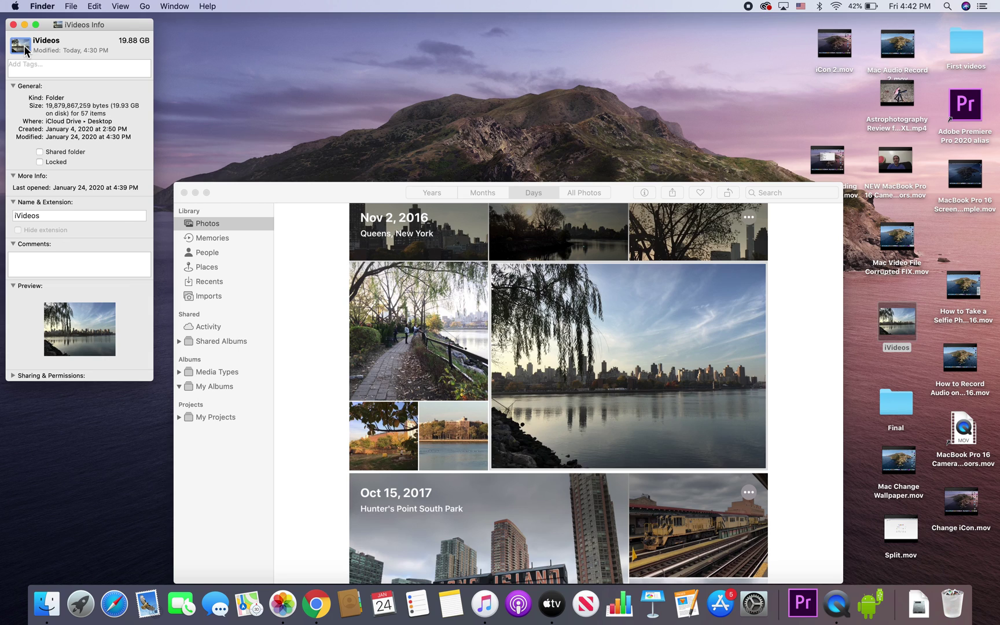
pyautogui.press('BackSpace')
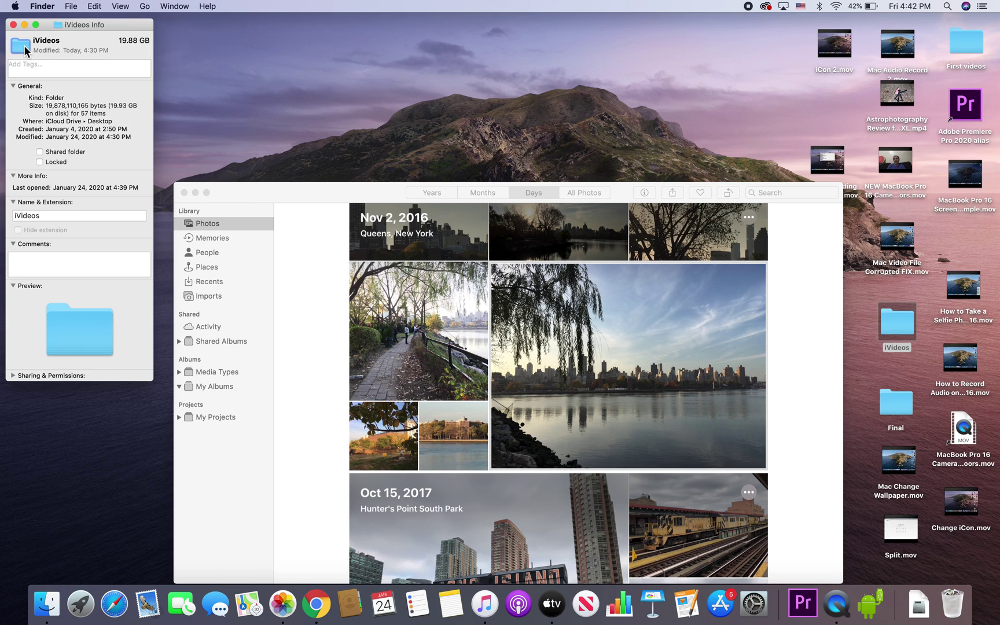
pyautogui.press('super+v')
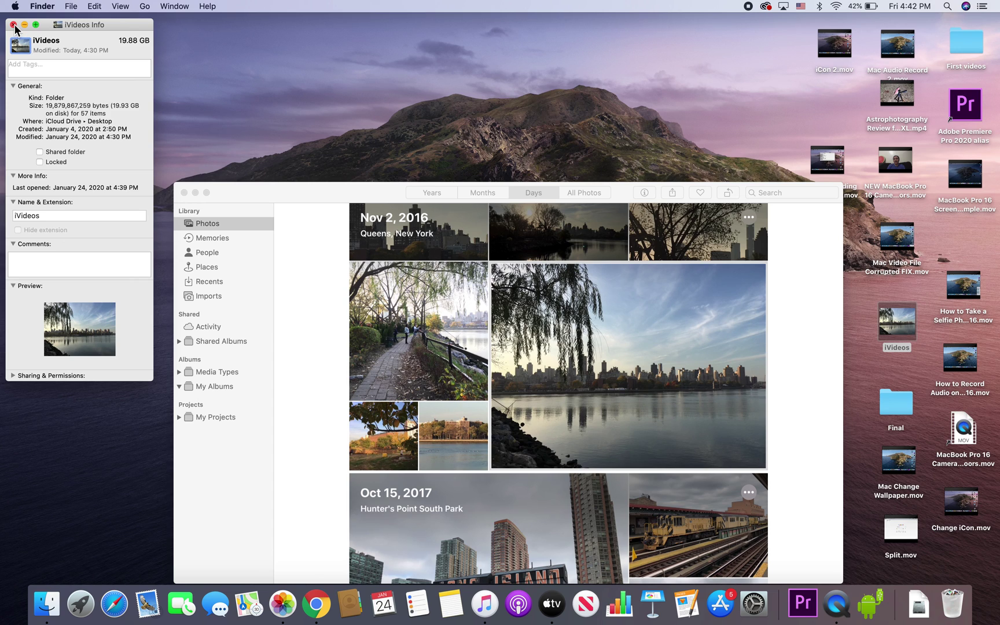
pyautogui.click(14, 25)
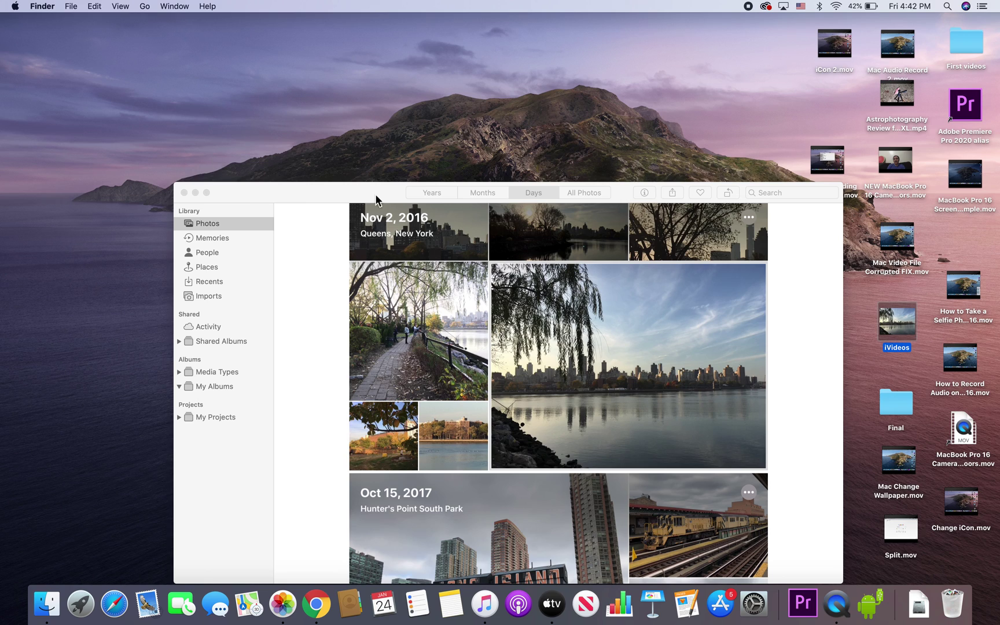